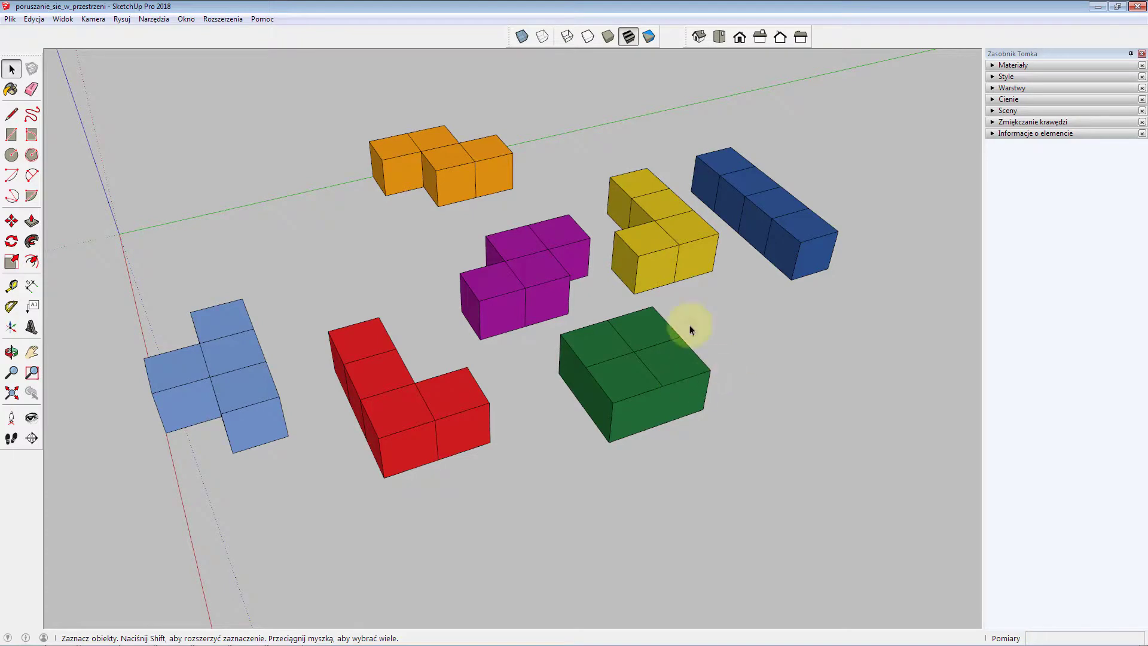
Scroll-zoom in and out on the seven coloured blocks.
{"action": "scroll", "coordinate": [537, 270], "scroll_direction": "up", "scroll_amount": 3}
{"action": "scroll", "coordinate": [539, 269], "scroll_direction": "down", "scroll_amount": 3}
{"action": "scroll", "coordinate": [531, 271], "scroll_direction": "up", "scroll_amount": 3}
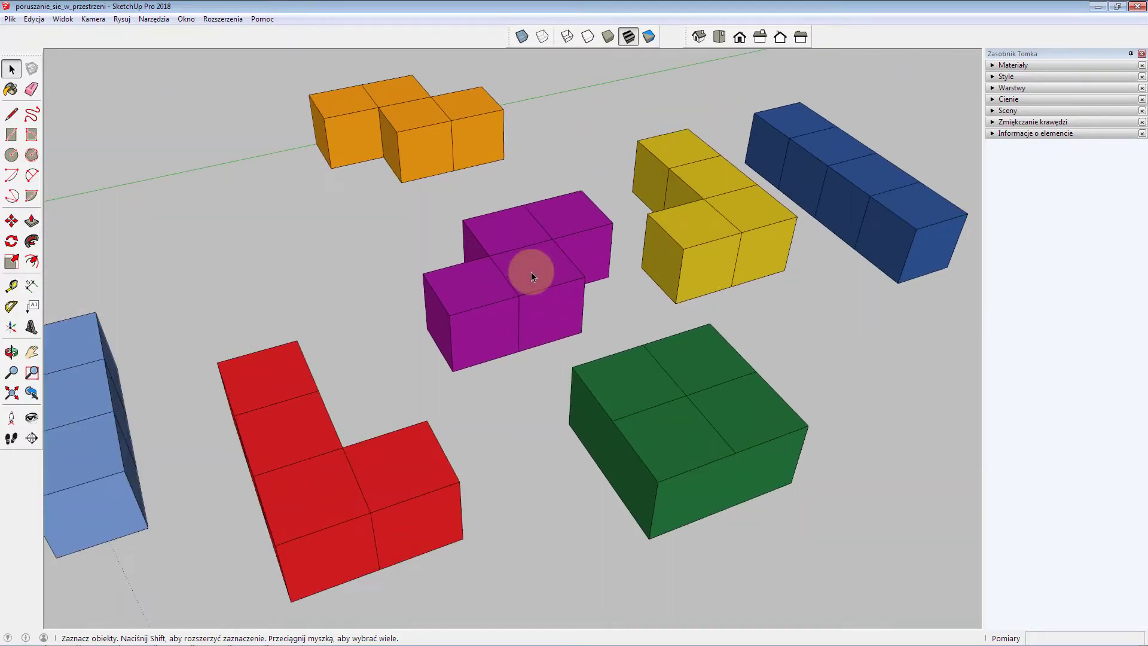
{"action": "scroll", "coordinate": [531, 276], "scroll_direction": "up", "scroll_amount": 2}
{"action": "scroll", "coordinate": [531, 276], "scroll_direction": "up", "scroll_amount": 2}
{"action": "scroll", "coordinate": [531, 276], "scroll_direction": "down", "scroll_amount": 6}
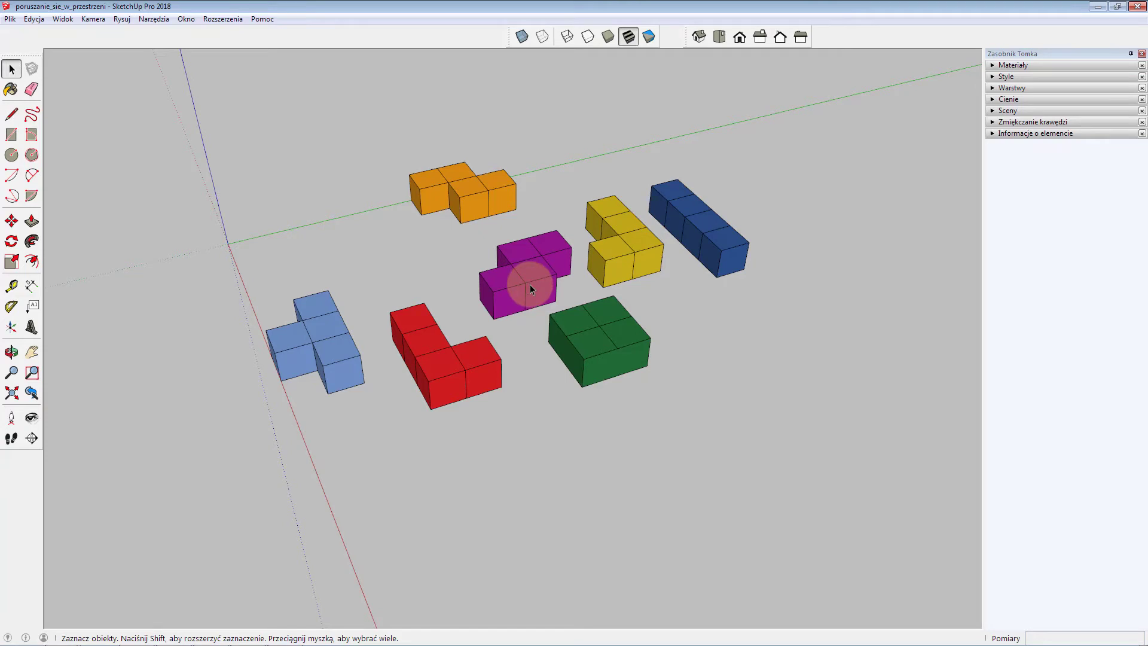
{"action": "scroll", "coordinate": [454, 173], "scroll_direction": "up", "scroll_amount": 1}
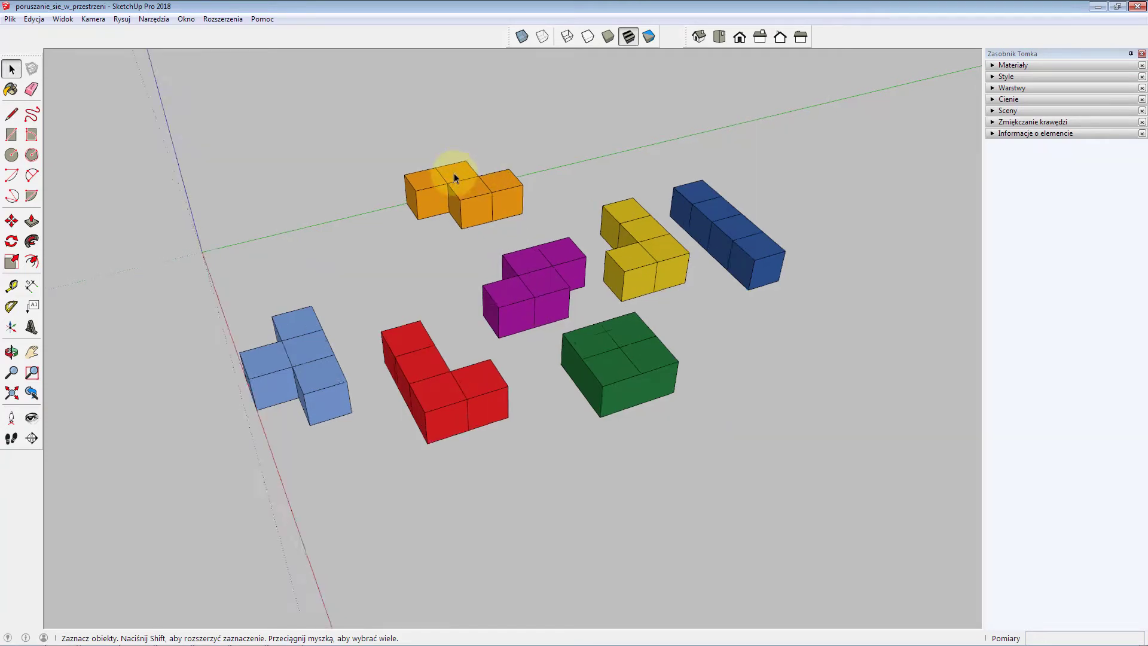
{"action": "scroll", "coordinate": [453, 174], "scroll_direction": "up", "scroll_amount": 2}
{"action": "scroll", "coordinate": [454, 174], "scroll_direction": "up", "scroll_amount": 2}
{"action": "scroll", "coordinate": [454, 174], "scroll_direction": "up", "scroll_amount": 1}
{"action": "scroll", "coordinate": [450, 177], "scroll_direction": "up", "scroll_amount": 2}
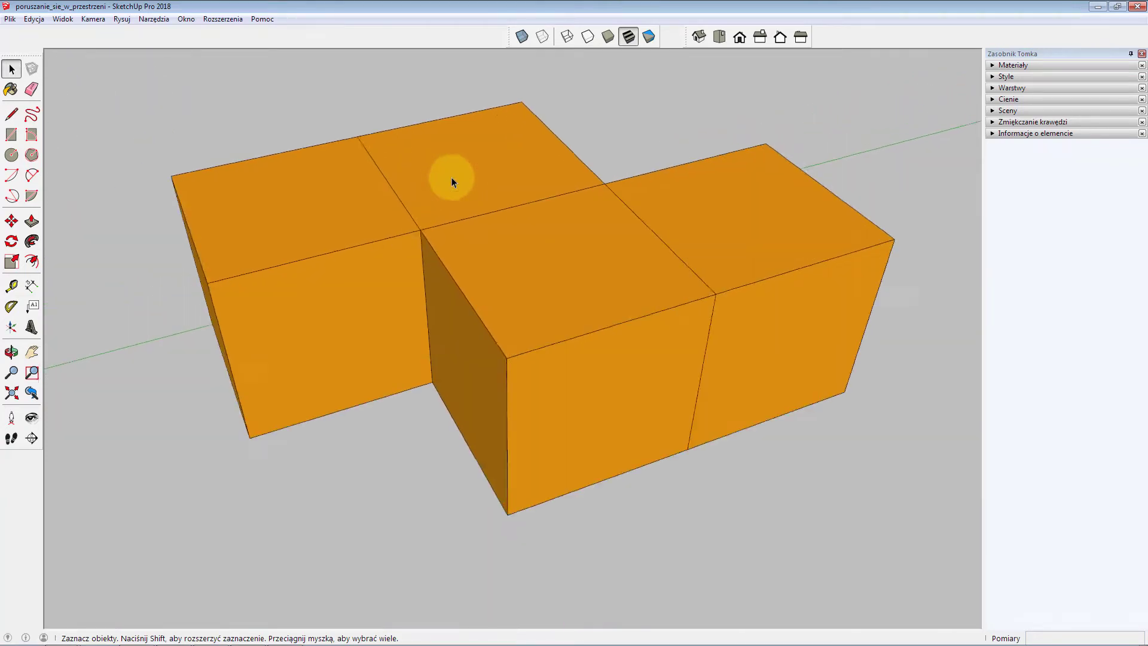
{"action": "scroll", "coordinate": [451, 177], "scroll_direction": "up", "scroll_amount": 2}
{"action": "scroll", "coordinate": [451, 177], "scroll_direction": "down", "scroll_amount": 4}
{"action": "scroll", "coordinate": [451, 177], "scroll_direction": "down", "scroll_amount": 2}
{"action": "scroll", "coordinate": [451, 177], "scroll_direction": "down", "scroll_amount": 2}
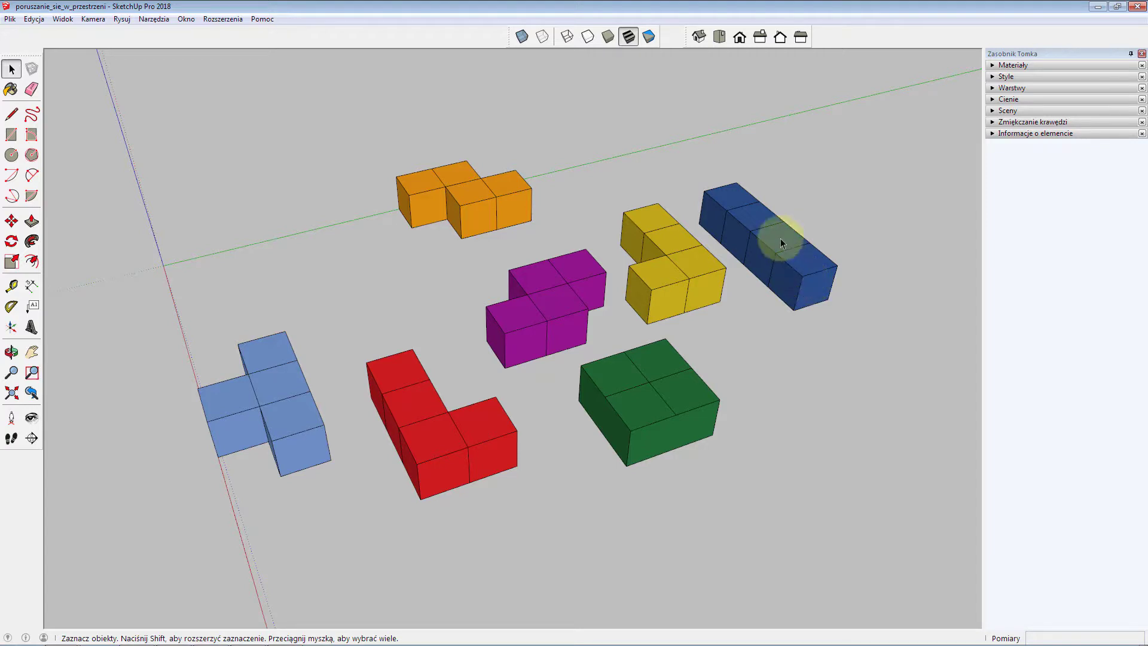
{"action": "scroll", "coordinate": [813, 284], "scroll_direction": "up", "scroll_amount": 3}
{"action": "scroll", "coordinate": [827, 281], "scroll_direction": "up", "scroll_amount": 3}
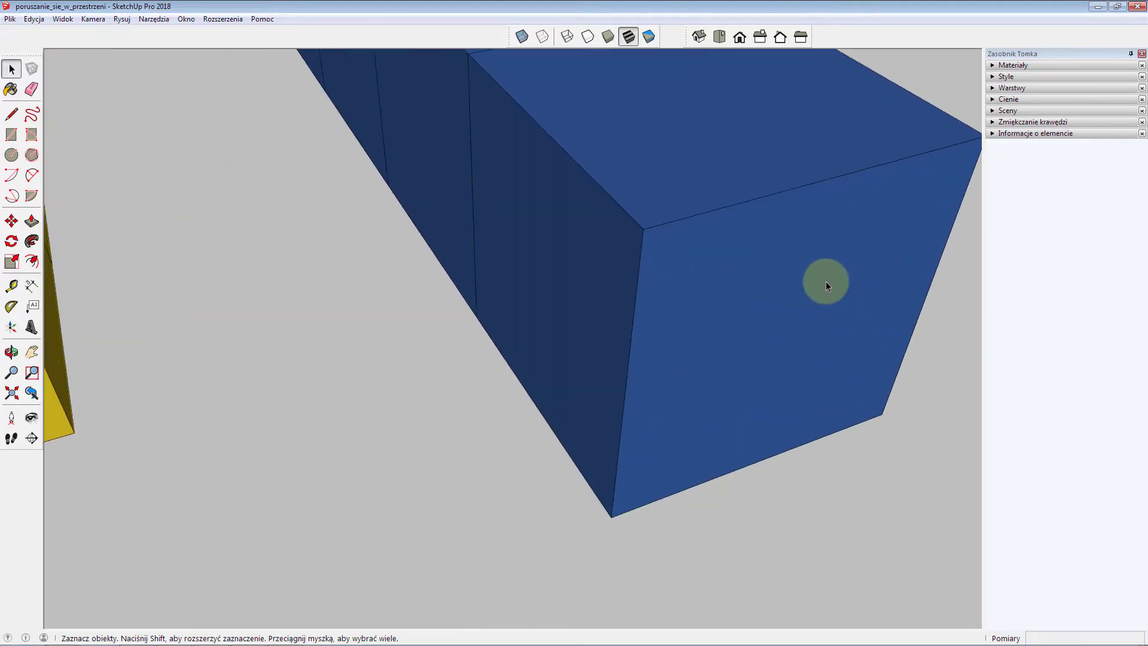
{"action": "scroll", "coordinate": [602, 361], "scroll_direction": "down", "scroll_amount": 3}
{"action": "scroll", "coordinate": [744, 351], "scroll_direction": "down", "scroll_amount": 3}
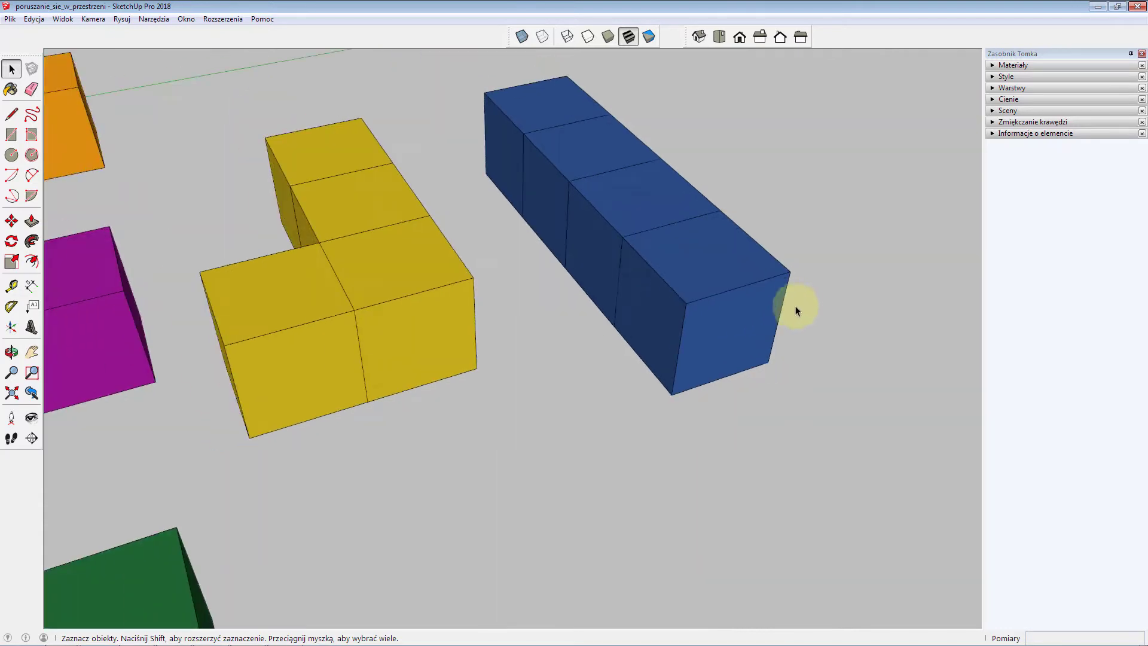
{"action": "scroll", "coordinate": [797, 301], "scroll_direction": "down", "scroll_amount": 2}
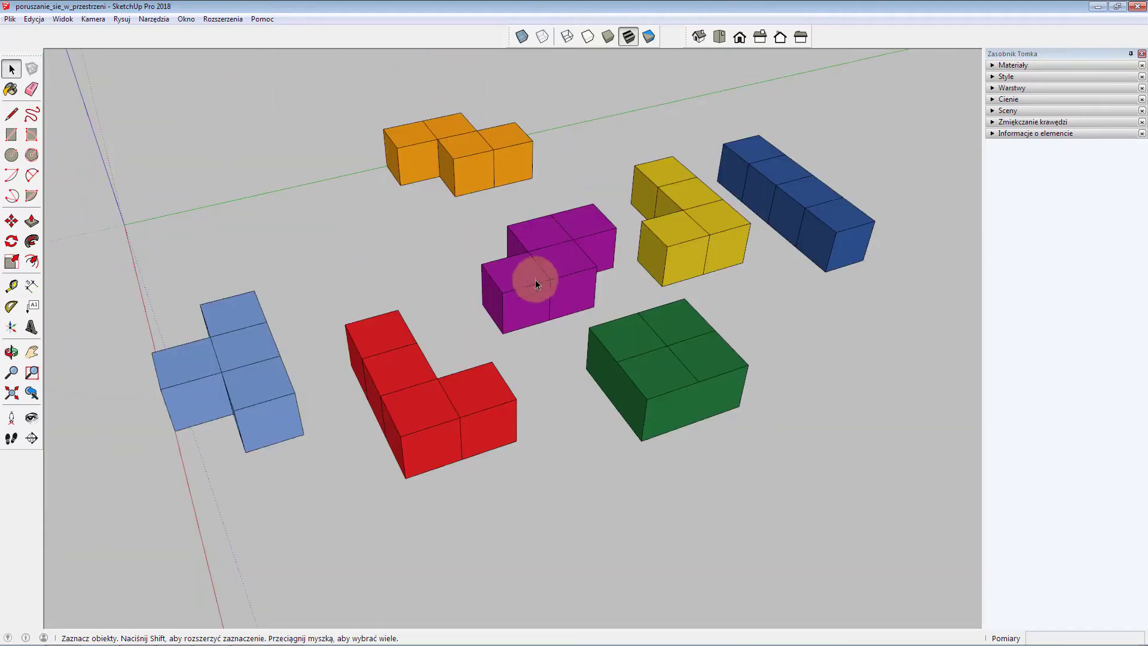
Orbit the camera until the light blue and red pieces sit at the back left.
{"action": "middle_click", "coordinate": [545, 264]}
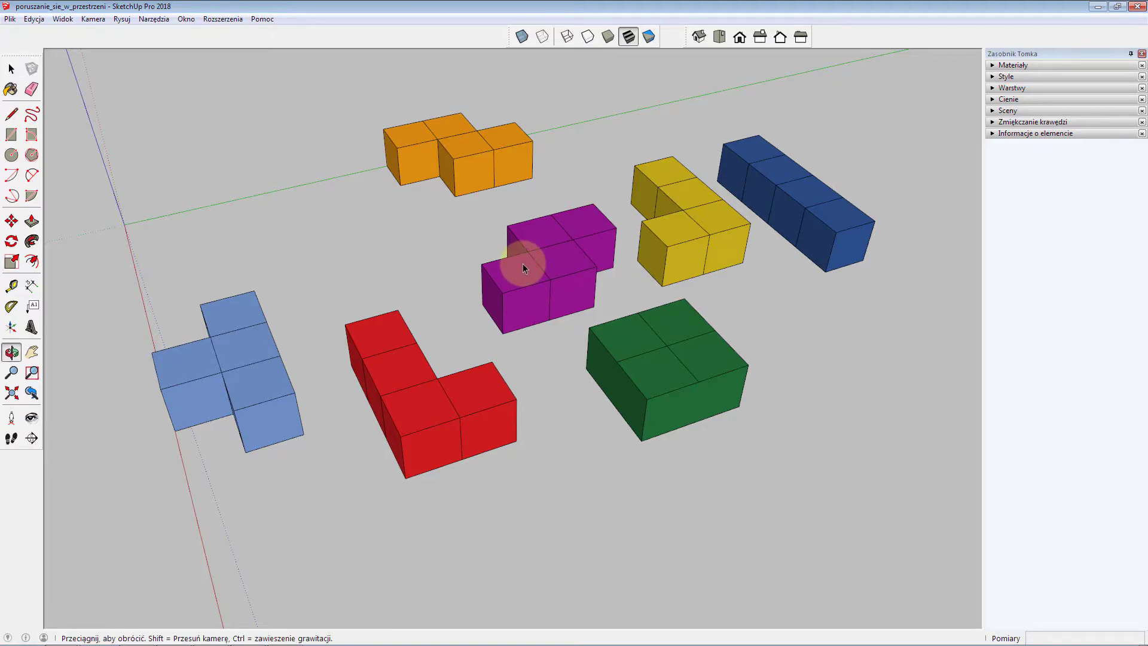
{"action": "middle_click_drag", "start_coordinate": [522, 263], "coordinate": [574, 261]}
{"action": "mouse_move", "coordinate": [574, 260]}
{"action": "left_mouse_down"}
{"action": "mouse_move", "coordinate": [815, 230]}
{"action": "mouse_move", "coordinate": [915, 235]}
{"action": "mouse_move", "coordinate": [604, 225]}
{"action": "mouse_move", "coordinate": [368, 252]}
{"action": "left_mouse_up"}
{"action": "mouse_move", "coordinate": [368, 252]}
{"action": "middle_mouse_down"}
{"action": "mouse_move", "coordinate": [389, 326]}
{"action": "mouse_move", "coordinate": [474, 300]}
{"action": "mouse_move", "coordinate": [717, 333]}
{"action": "mouse_move", "coordinate": [710, 300]}
{"action": "mouse_move", "coordinate": [546, 325]}
{"action": "mouse_move", "coordinate": [743, 300]}
{"action": "mouse_move", "coordinate": [645, 317]}
{"action": "mouse_move", "coordinate": [692, 312]}
{"action": "mouse_move", "coordinate": [487, 282]}
{"action": "mouse_move", "coordinate": [744, 381]}
{"action": "mouse_move", "coordinate": [730, 312]}
{"action": "mouse_move", "coordinate": [622, 307]}
{"action": "mouse_move", "coordinate": [415, 269]}
{"action": "mouse_move", "coordinate": [601, 294]}
{"action": "mouse_move", "coordinate": [436, 287]}
{"action": "mouse_move", "coordinate": [623, 299]}
{"action": "mouse_move", "coordinate": [203, 287]}
{"action": "mouse_move", "coordinate": [573, 375]}
{"action": "mouse_move", "coordinate": [568, 289]}
{"action": "mouse_move", "coordinate": [553, 341]}
{"action": "mouse_move", "coordinate": [518, 345]}
{"action": "middle_mouse_up"}
{"action": "mouse_move", "coordinate": [482, 263]}
{"action": "middle_mouse_down"}
{"action": "mouse_move", "coordinate": [576, 287]}
{"action": "mouse_move", "coordinate": [389, 299]}
{"action": "mouse_move", "coordinate": [438, 338]}
{"action": "mouse_move", "coordinate": [735, 333]}
{"action": "mouse_move", "coordinate": [687, 379]}
{"action": "mouse_move", "coordinate": [674, 315]}
{"action": "mouse_move", "coordinate": [648, 385]}
{"action": "mouse_move", "coordinate": [615, 358]}
{"action": "mouse_move", "coordinate": [625, 340]}
{"action": "mouse_move", "coordinate": [635, 354]}
{"action": "mouse_move", "coordinate": [655, 345]}
{"action": "middle_mouse_up"}
{"action": "key", "text": "space"}
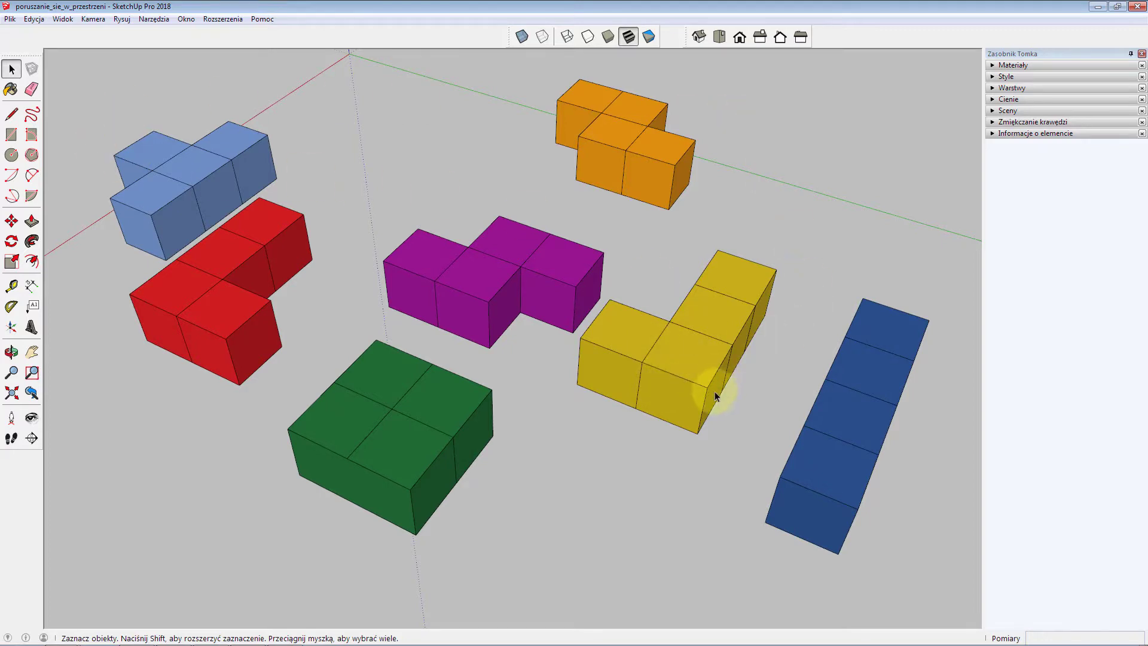
{"action": "mouse_move", "coordinate": [715, 391]}
{"action": "middle_mouse_down"}
{"action": "mouse_move", "coordinate": [672, 389]}
{"action": "mouse_move", "coordinate": [664, 377]}
{"action": "mouse_move", "coordinate": [694, 394]}
{"action": "mouse_move", "coordinate": [673, 400]}
{"action": "middle_mouse_up"}
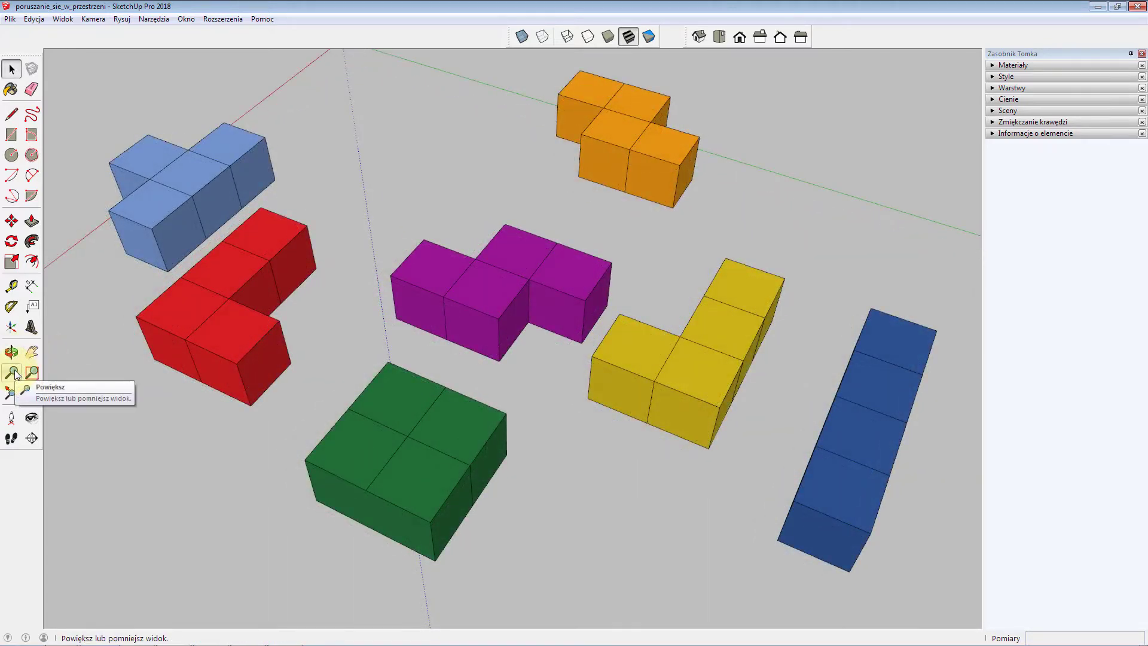
Zoom in slightly with the Zoom tool (Z), keeping all seven blocks visible.
{"action": "left_click", "coordinate": [15, 374]}
{"action": "left_click", "coordinate": [234, 364]}
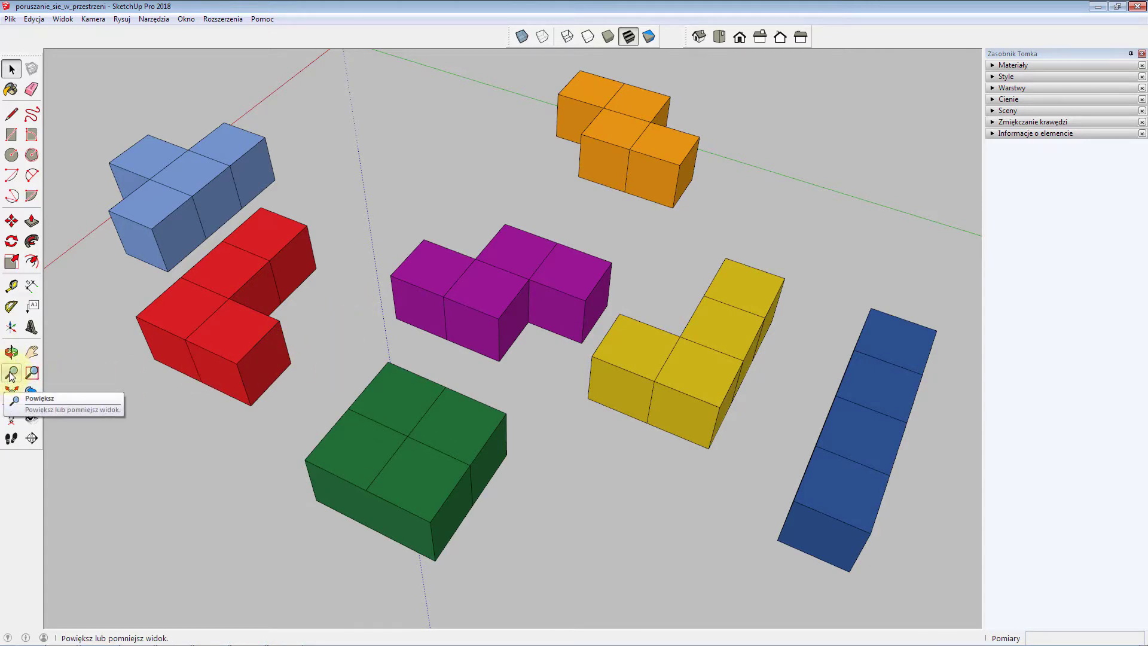
{"action": "left_click", "coordinate": [386, 476]}
{"action": "key", "text": "z"}
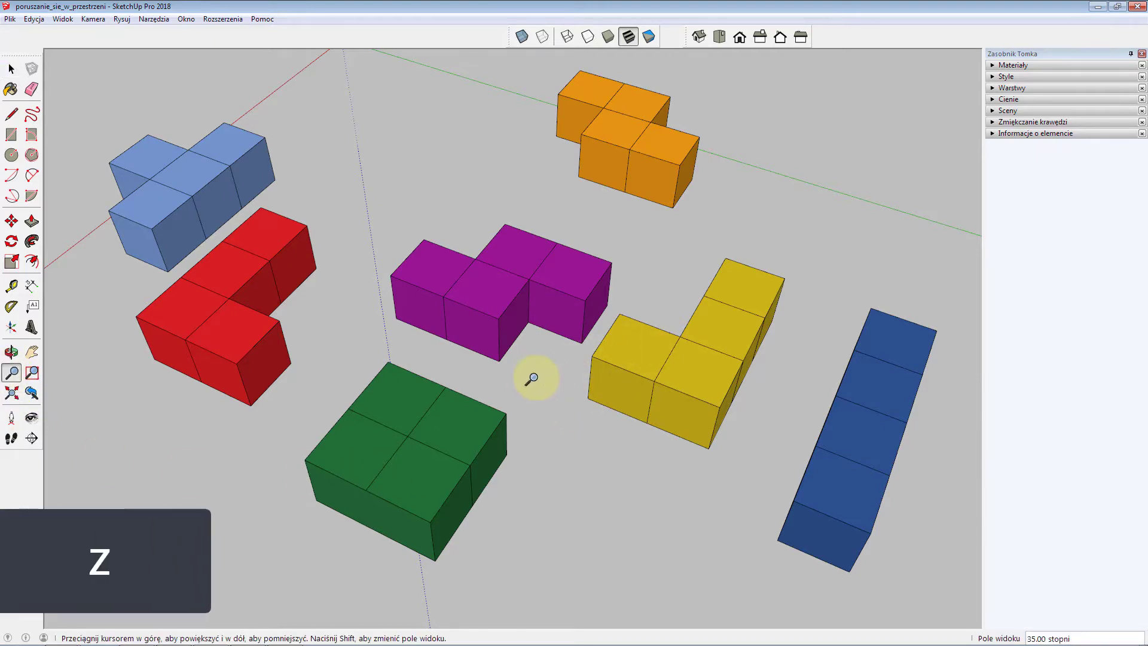
{"action": "mouse_move", "coordinate": [527, 376]}
{"action": "left_mouse_down"}
{"action": "mouse_move", "coordinate": [534, 294]}
{"action": "mouse_move", "coordinate": [534, 317]}
{"action": "mouse_move", "coordinate": [537, 295]}
{"action": "mouse_move", "coordinate": [927, 208]}
{"action": "left_mouse_up"}
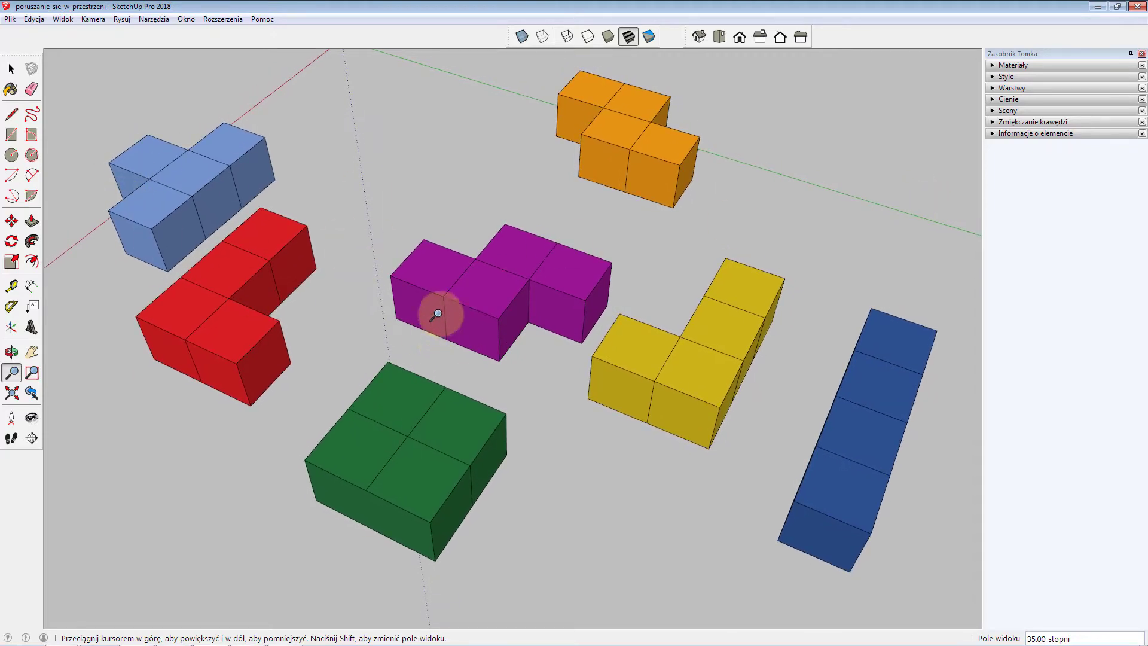
{"action": "left_click_drag", "start_coordinate": [903, 349], "coordinate": [903, 344]}
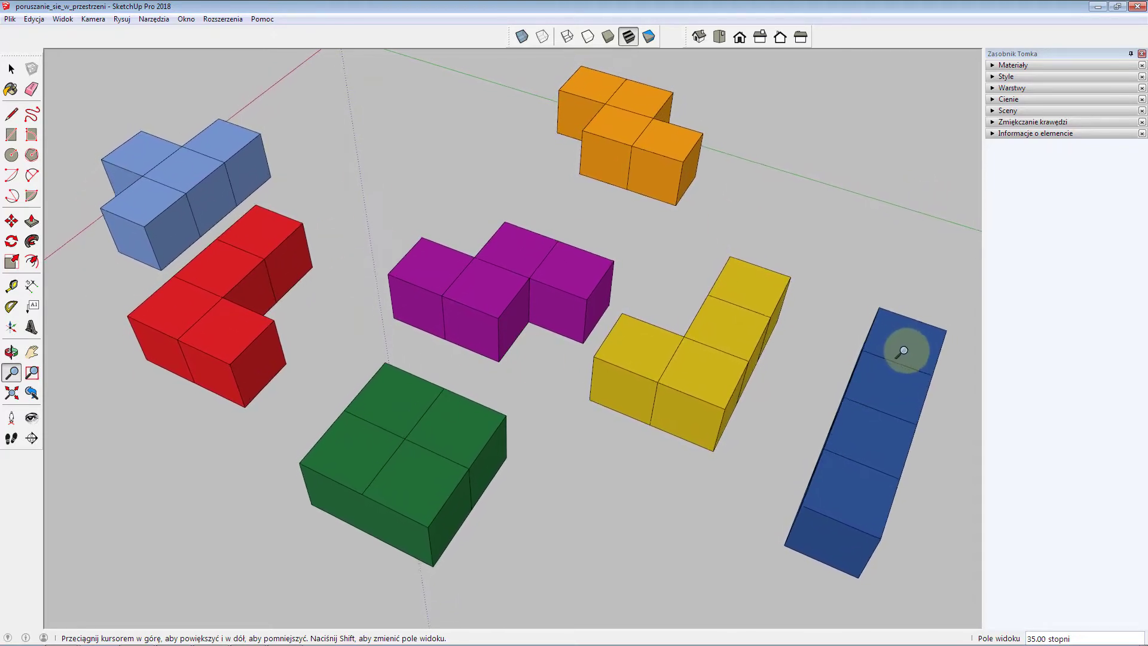
{"action": "left_click_drag", "start_coordinate": [538, 281], "coordinate": [536, 294]}
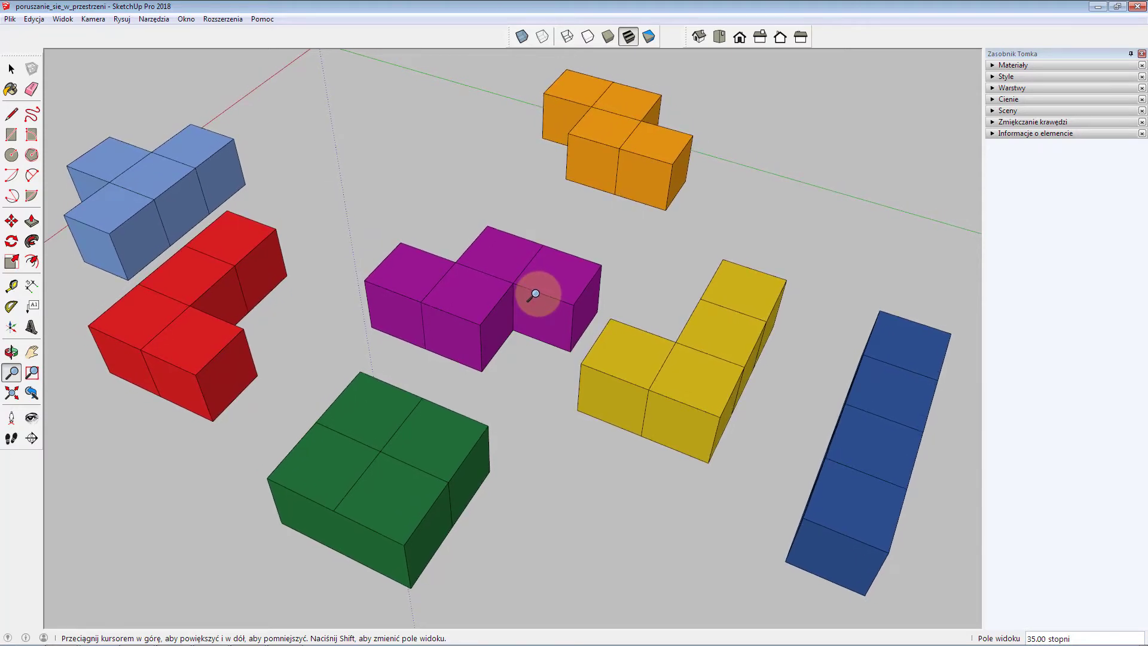
Zoom-window onto the light blue and red blocks, then Zoom Extents to show all seven.
{"action": "left_click", "coordinate": [33, 373]}
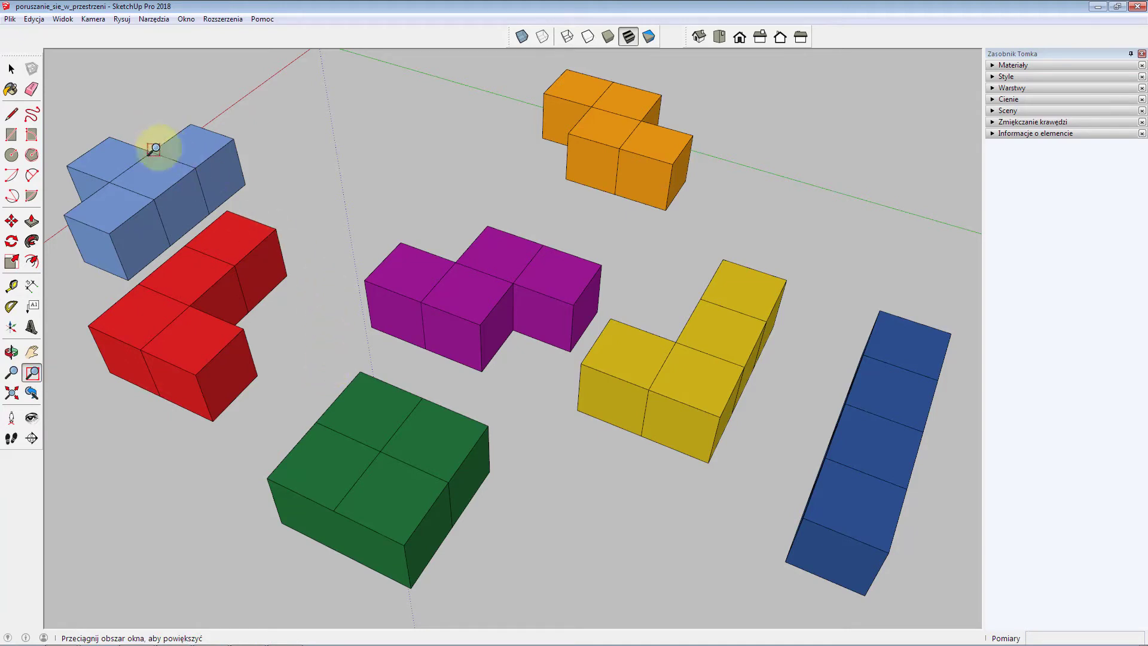
{"action": "left_click_drag", "start_coordinate": [153, 132], "coordinate": [305, 329]}
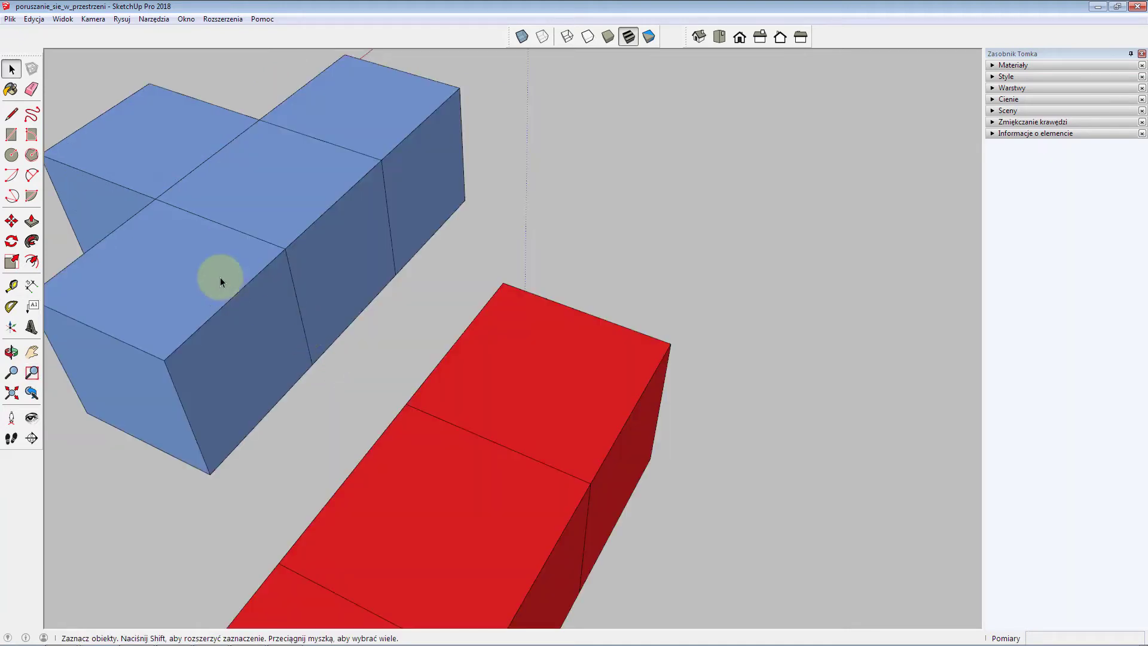
{"action": "scroll", "coordinate": [366, 180], "scroll_direction": "down", "scroll_amount": 5}
{"action": "scroll", "coordinate": [300, 248], "scroll_direction": "down", "scroll_amount": 5}
{"action": "left_click", "coordinate": [12, 392]}
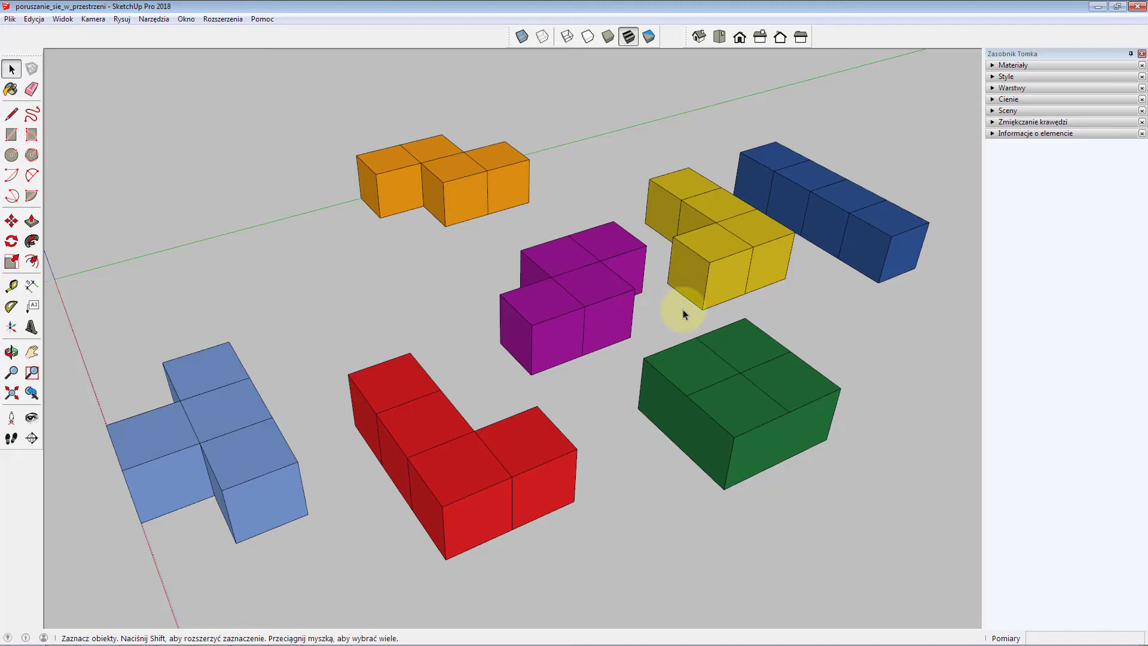
Zoom into the purple block, then Shift+Z to all seven blocks in a high oblique view.
{"action": "scroll", "coordinate": [573, 285], "scroll_direction": "up", "scroll_amount": 4}
{"action": "scroll", "coordinate": [572, 285], "scroll_direction": "up", "scroll_amount": 4}
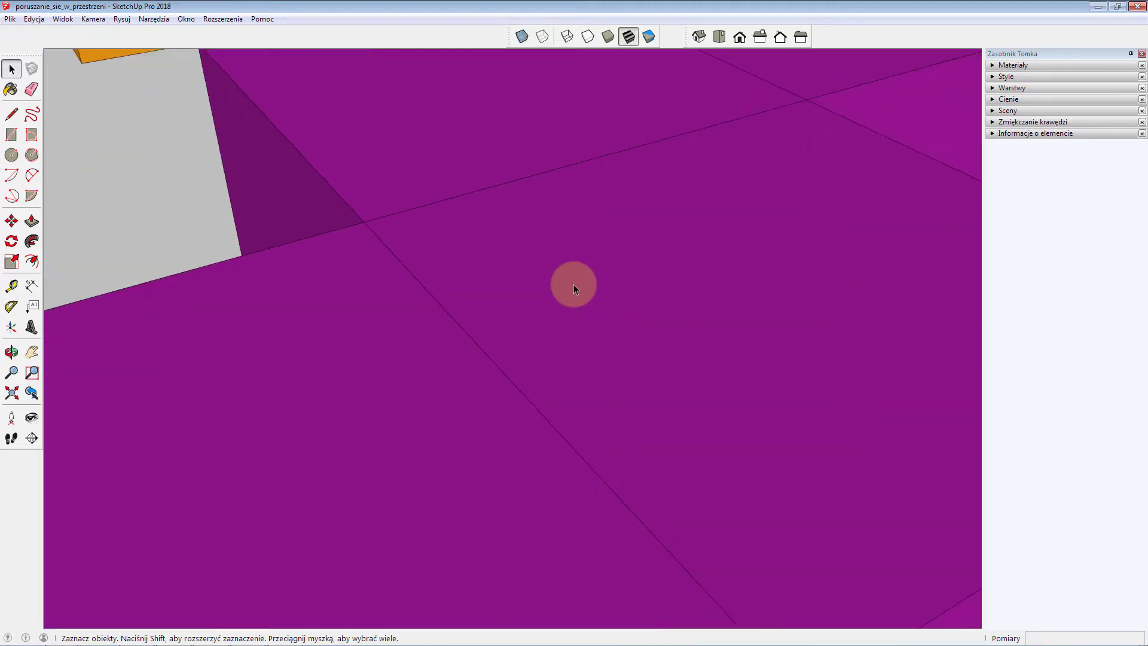
{"action": "scroll", "coordinate": [468, 274], "scroll_direction": "up", "scroll_amount": 2}
{"action": "mouse_move", "coordinate": [598, 231]}
{"action": "middle_mouse_down"}
{"action": "mouse_move", "coordinate": [603, 314]}
{"action": "mouse_move", "coordinate": [582, 239]}
{"action": "mouse_move", "coordinate": [679, 297]}
{"action": "mouse_move", "coordinate": [725, 287]}
{"action": "mouse_move", "coordinate": [800, 334]}
{"action": "middle_mouse_up"}
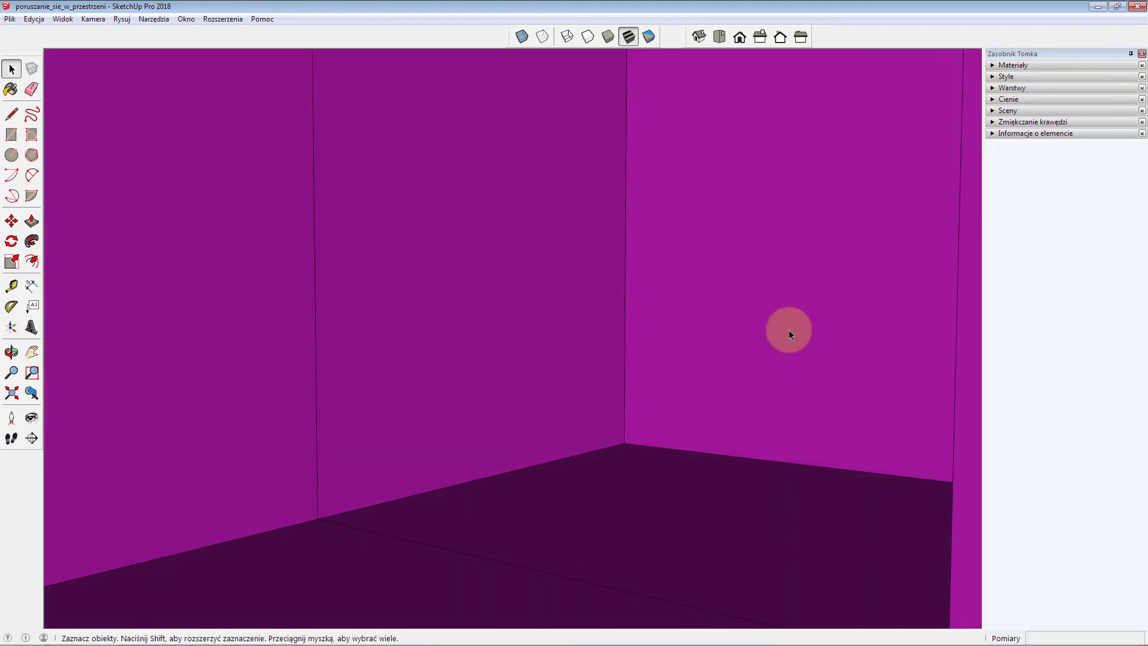
{"action": "mouse_move", "coordinate": [643, 287]}
{"action": "middle_mouse_down"}
{"action": "mouse_move", "coordinate": [672, 302]}
{"action": "mouse_move", "coordinate": [637, 302]}
{"action": "mouse_move", "coordinate": [709, 335]}
{"action": "mouse_move", "coordinate": [700, 328]}
{"action": "middle_mouse_up"}
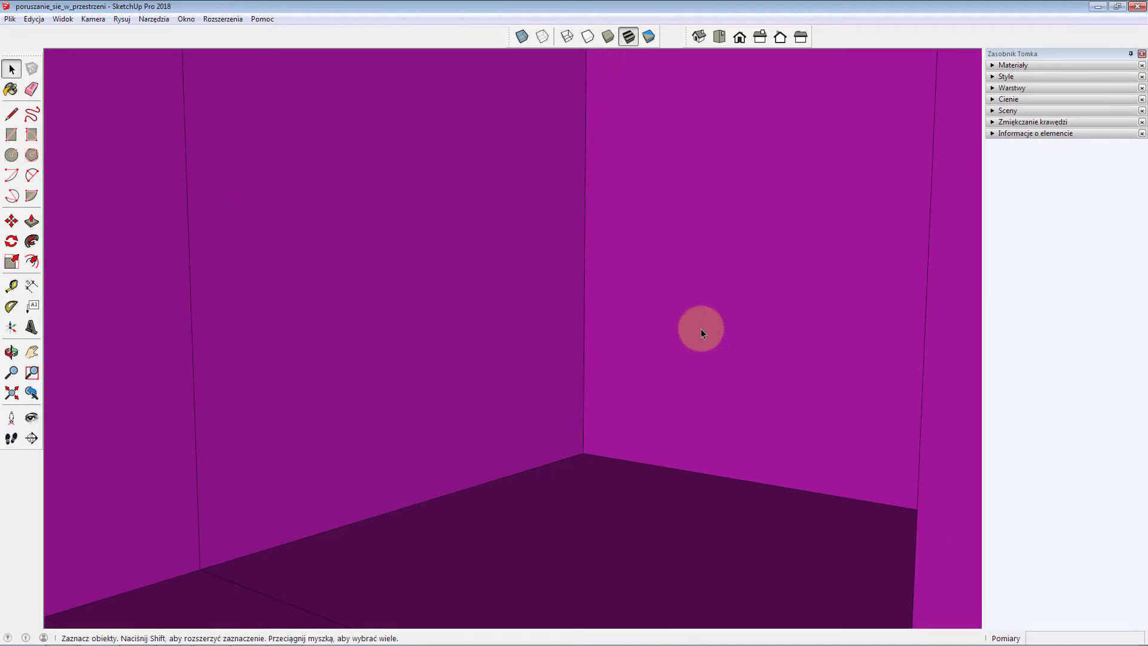
{"action": "key", "text": "shift+z"}
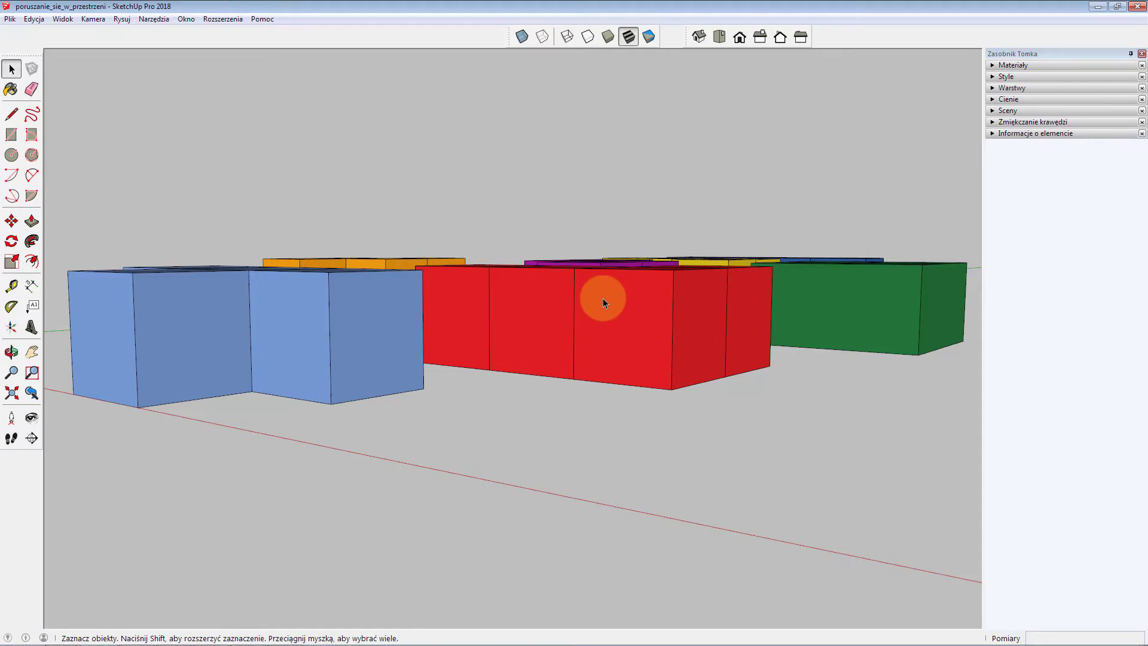
{"action": "mouse_move", "coordinate": [571, 288]}
{"action": "middle_mouse_down"}
{"action": "mouse_move", "coordinate": [559, 423]}
{"action": "mouse_move", "coordinate": [528, 235]}
{"action": "mouse_move", "coordinate": [549, 270]}
{"action": "middle_mouse_up"}
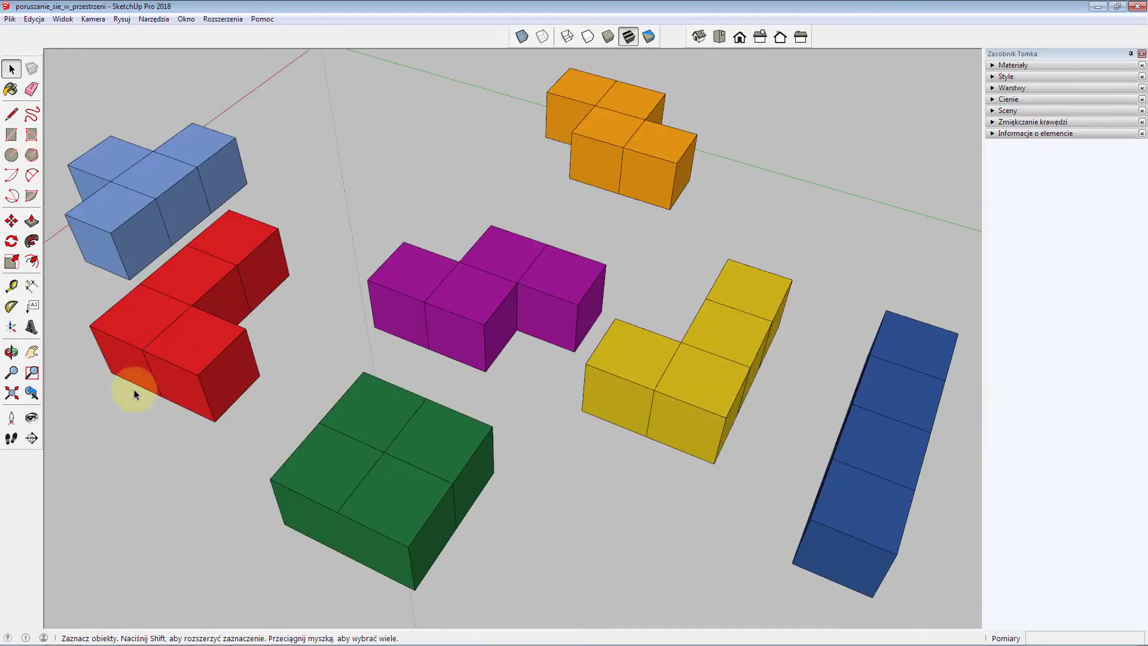
{"action": "left_click", "coordinate": [31, 392]}
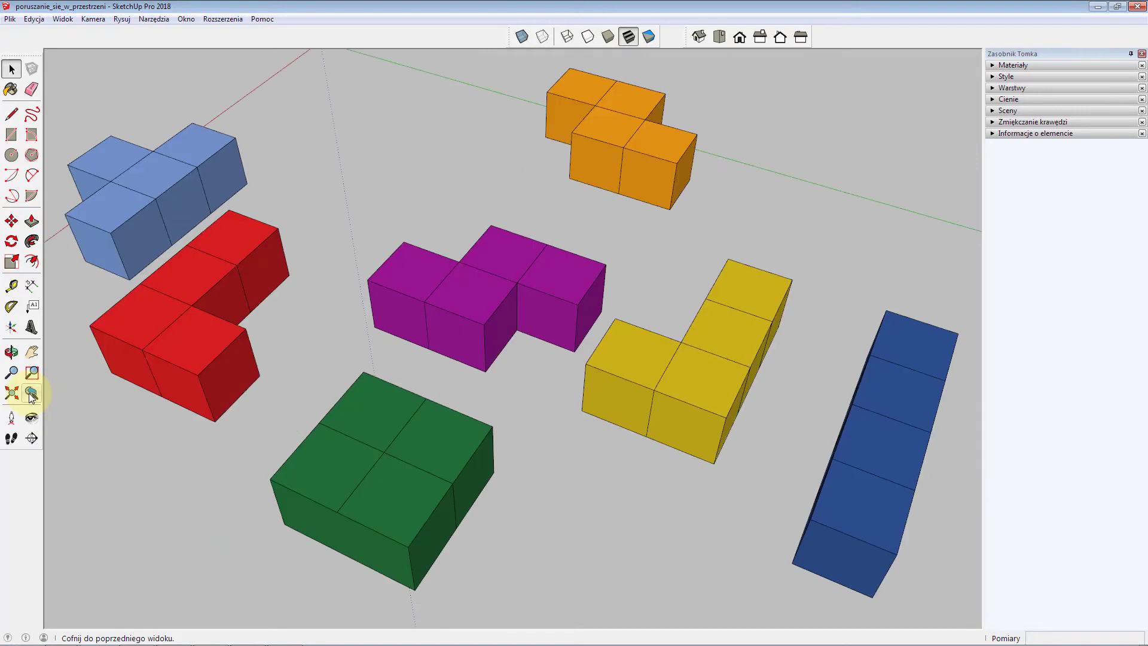
{"action": "left_click", "coordinate": [32, 394]}
{"action": "left_click", "coordinate": [31, 394]}
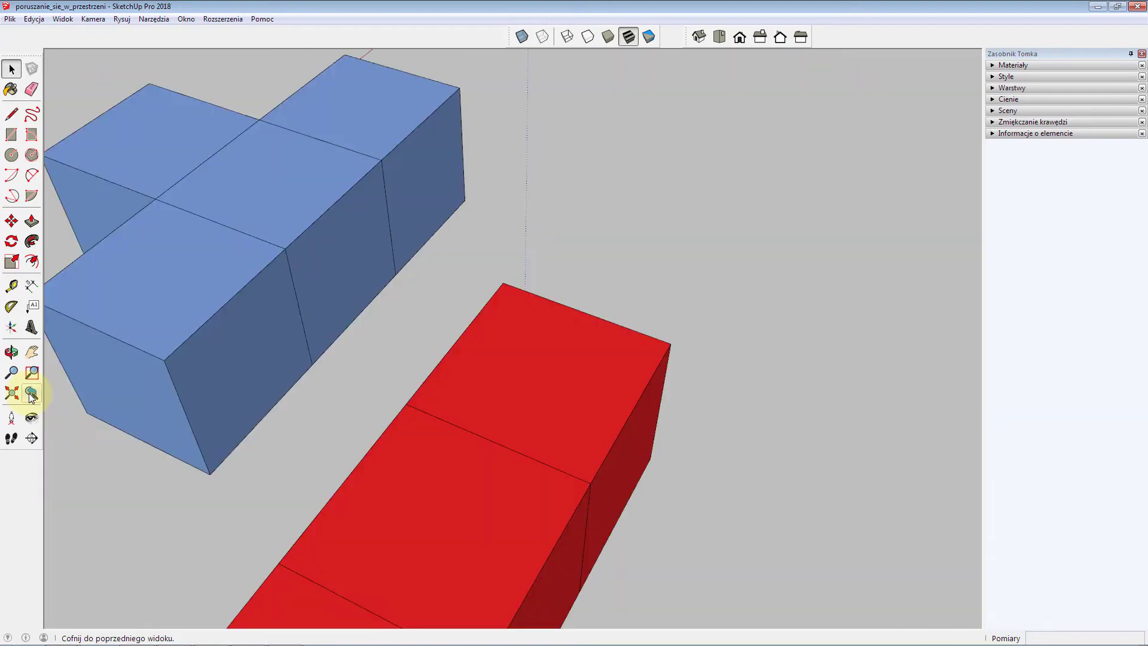
{"action": "left_click", "coordinate": [32, 395]}
{"action": "left_click", "coordinate": [32, 395]}
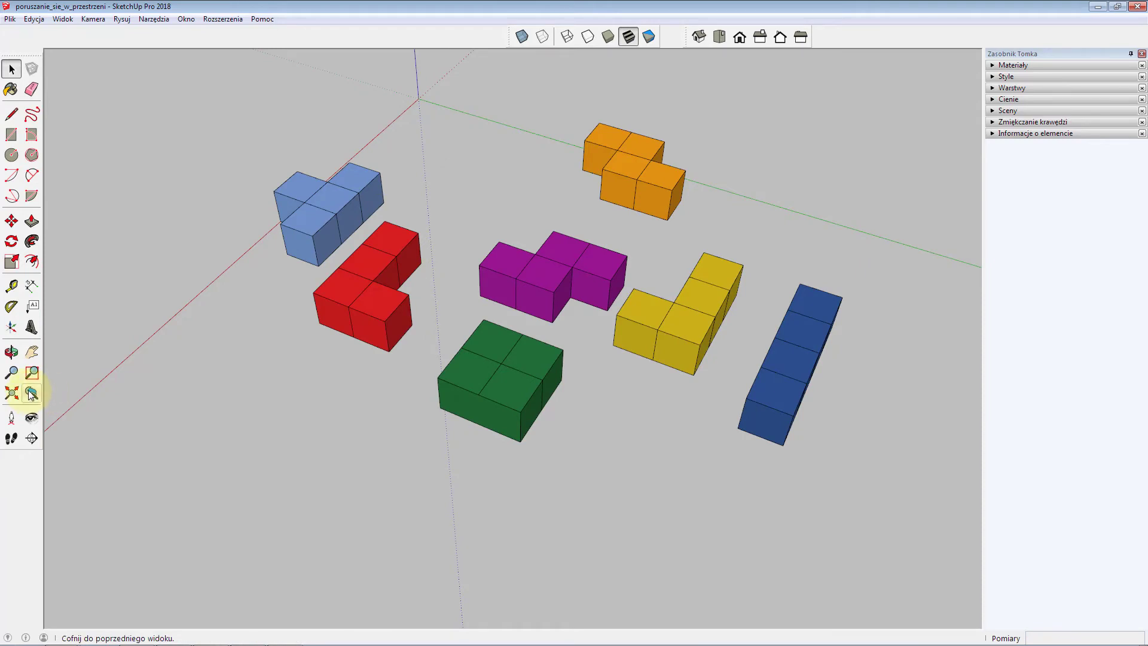
{"action": "left_click", "coordinate": [31, 394]}
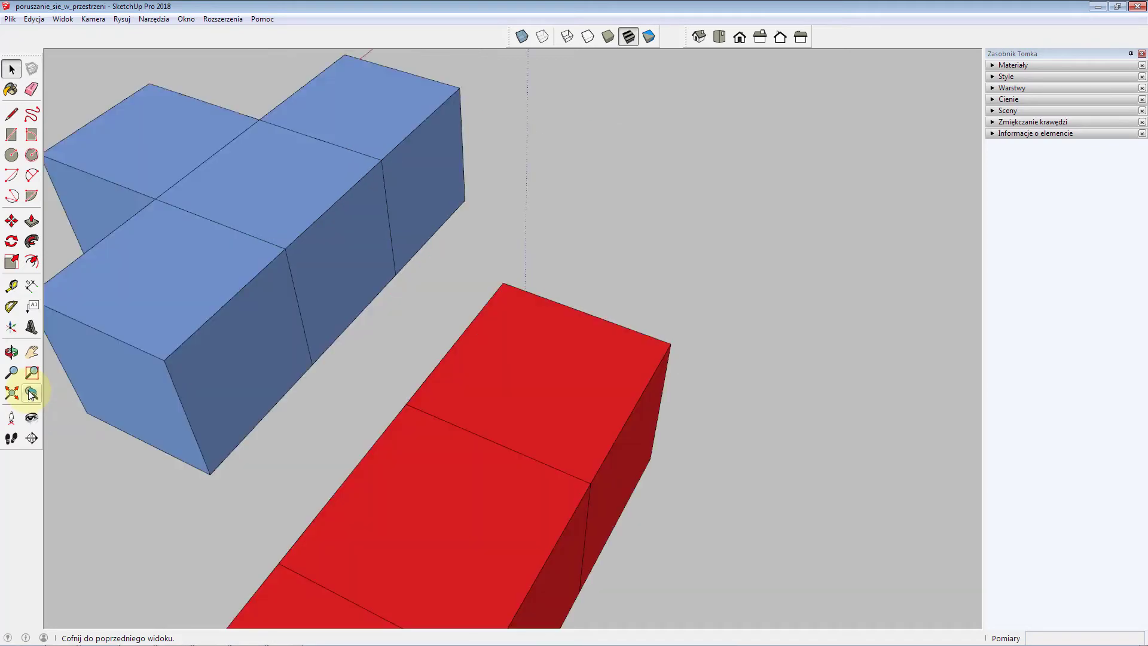
{"action": "left_click", "coordinate": [31, 395]}
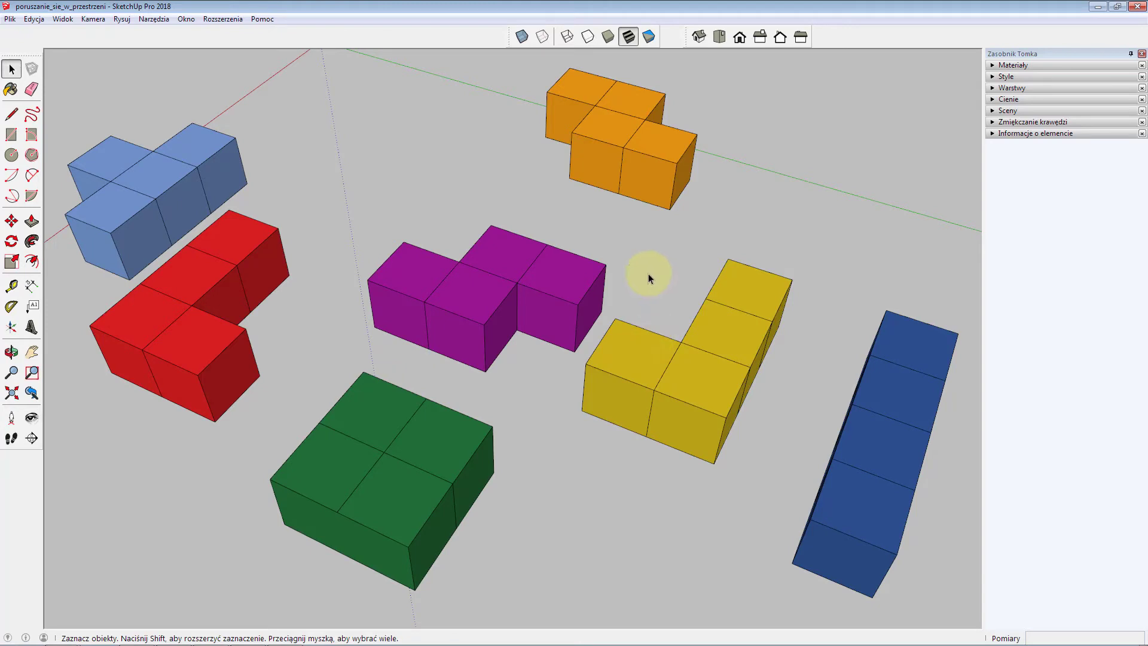
Orbit and pan to view the blocks from a lower angle on another side.
{"action": "key", "text": "o"}
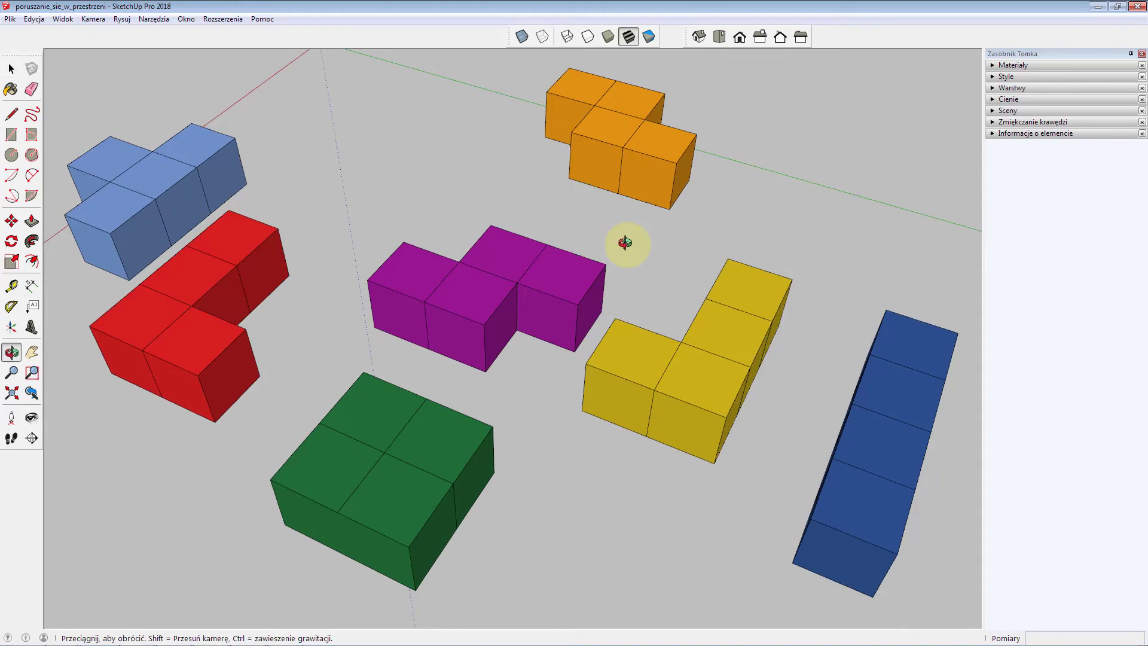
{"action": "mouse_move", "coordinate": [625, 242]}
{"action": "left_mouse_down"}
{"action": "mouse_move", "coordinate": [474, 205]}
{"action": "mouse_move", "coordinate": [508, 236]}
{"action": "mouse_move", "coordinate": [591, 231]}
{"action": "left_mouse_up"}
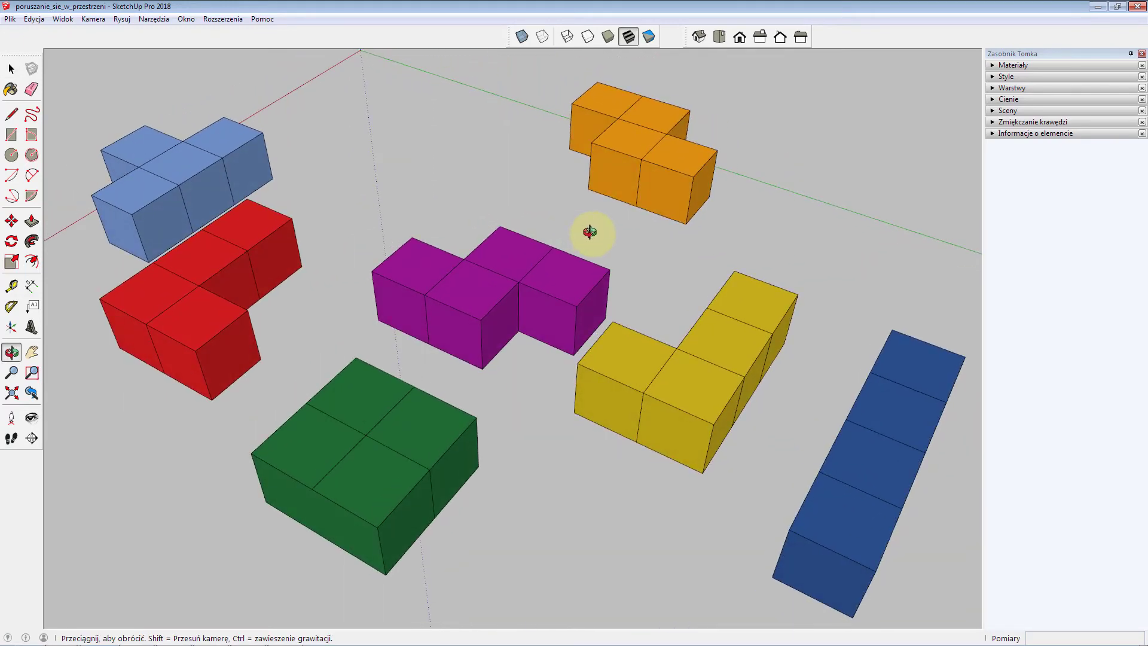
{"action": "mouse_move", "coordinate": [589, 232]}
{"action": "left_mouse_down", "text": "shift"}
{"action": "mouse_move", "coordinate": [587, 218]}
{"action": "mouse_move", "coordinate": [495, 213]}
{"action": "mouse_move", "coordinate": [569, 247]}
{"action": "mouse_move", "coordinate": [601, 226]}
{"action": "mouse_move", "coordinate": [522, 216]}
{"action": "mouse_move", "coordinate": [546, 241]}
{"action": "mouse_move", "coordinate": [614, 240]}
{"action": "mouse_move", "coordinate": [428, 197]}
{"action": "mouse_move", "coordinate": [715, 202]}
{"action": "mouse_move", "coordinate": [508, 198]}
{"action": "mouse_move", "coordinate": [494, 251]}
{"action": "mouse_move", "coordinate": [698, 241]}
{"action": "left_mouse_up", "text": "shift"}
{"action": "key", "text": "space"}
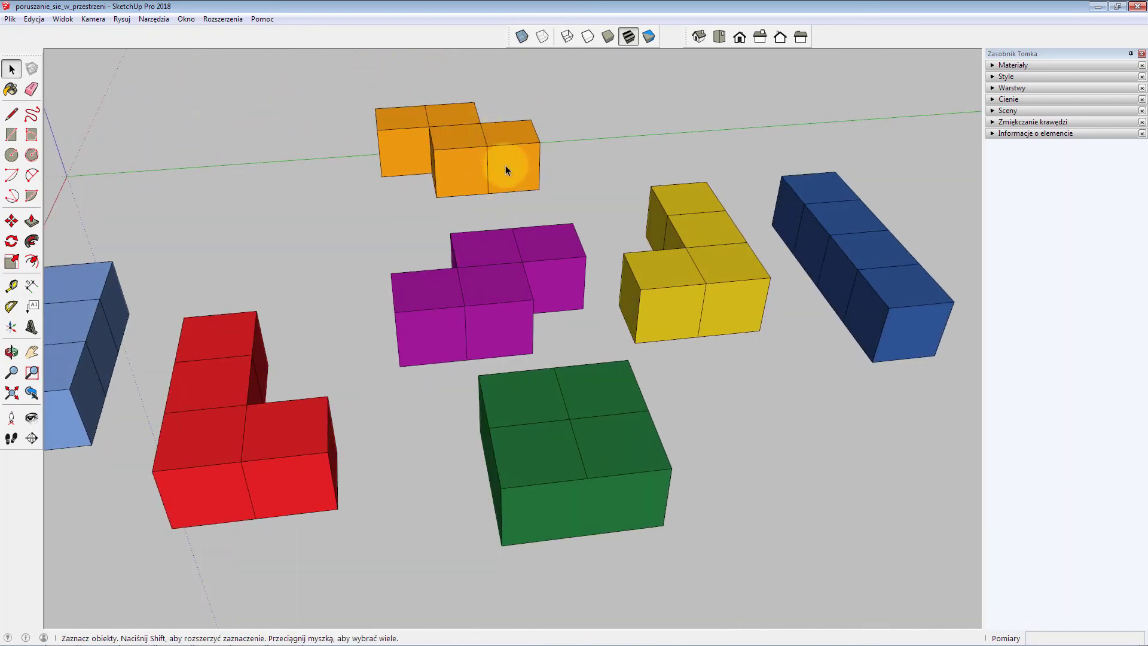
Scroll-zoom in and out around the different blocks.
{"action": "scroll", "coordinate": [540, 340], "scroll_direction": "down", "scroll_amount": 3}
{"action": "scroll", "coordinate": [550, 434], "scroll_direction": "down", "scroll_amount": 2}
{"action": "scroll", "coordinate": [543, 383], "scroll_direction": "up", "scroll_amount": 2}
{"action": "scroll", "coordinate": [505, 269], "scroll_direction": "up", "scroll_amount": 4}
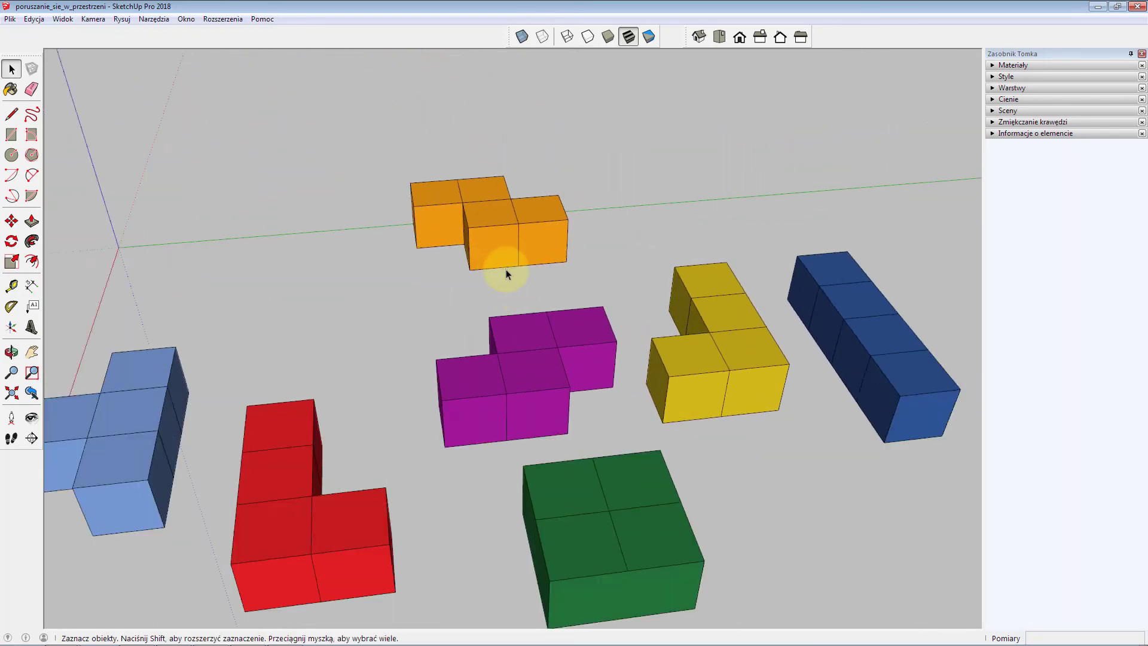
{"action": "scroll", "coordinate": [476, 185], "scroll_direction": "down", "scroll_amount": 3}
{"action": "scroll", "coordinate": [476, 184], "scroll_direction": "up", "scroll_amount": 3}
{"action": "scroll", "coordinate": [475, 163], "scroll_direction": "down", "scroll_amount": 1}
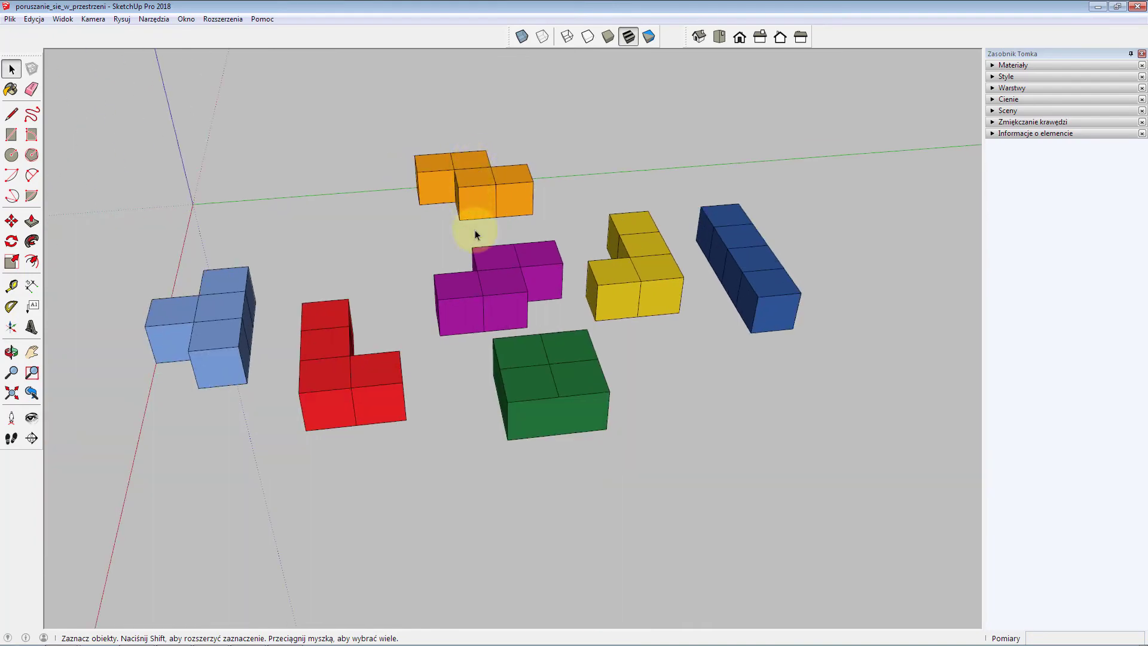
{"action": "scroll", "coordinate": [753, 255], "scroll_direction": "up", "scroll_amount": 4}
{"action": "scroll", "coordinate": [792, 307], "scroll_direction": "down", "scroll_amount": 5}
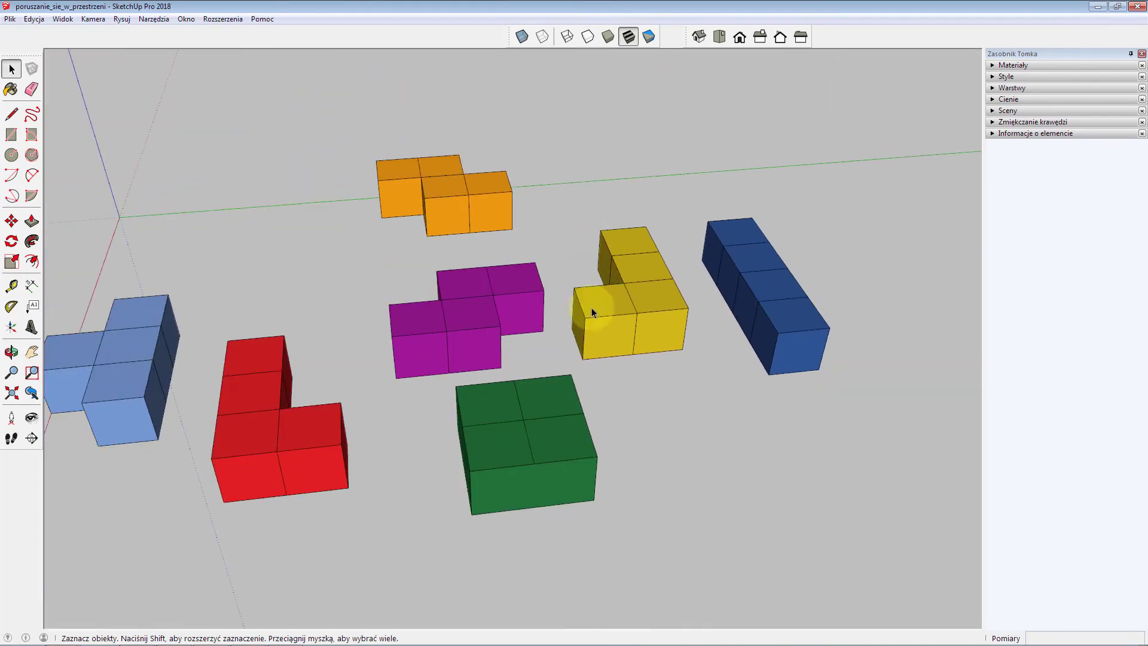
{"action": "scroll", "coordinate": [129, 360], "scroll_direction": "up", "scroll_amount": 3}
{"action": "scroll", "coordinate": [92, 360], "scroll_direction": "up", "scroll_amount": 3}
{"action": "scroll", "coordinate": [117, 356], "scroll_direction": "down", "scroll_amount": 6}
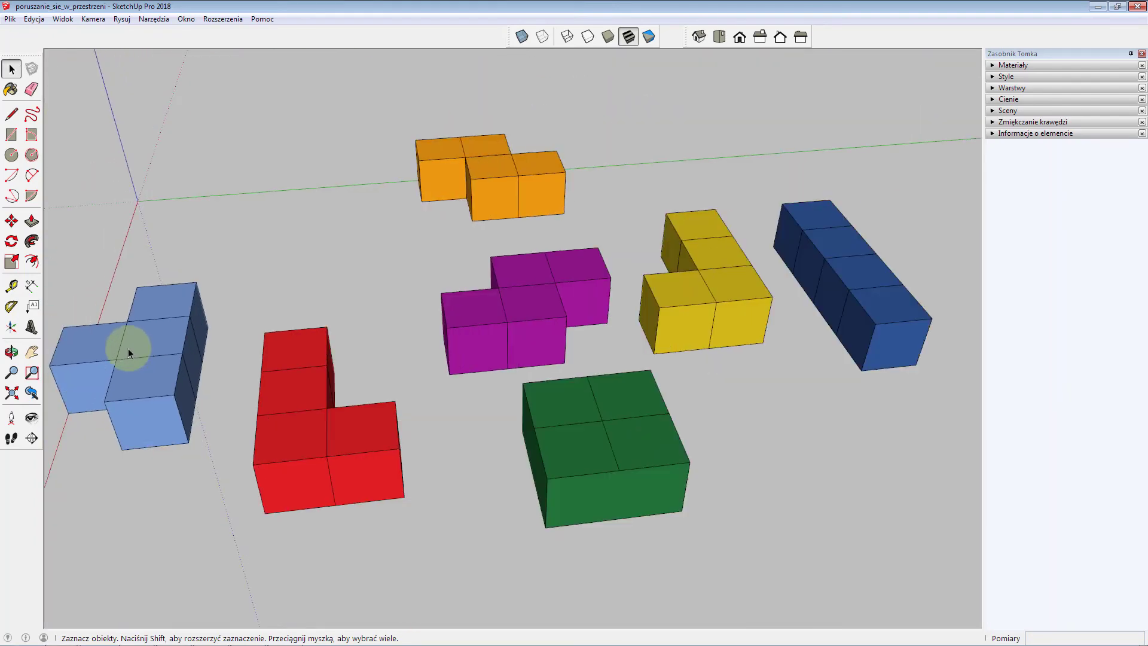
{"action": "scroll", "coordinate": [709, 284], "scroll_direction": "up", "scroll_amount": 3}
Orbit to the opposite side, with the orange piece near and the dark blue bar at back left.
{"action": "mouse_move", "coordinate": [723, 289]}
{"action": "middle_mouse_down"}
{"action": "mouse_move", "coordinate": [248, 269]}
{"action": "mouse_move", "coordinate": [515, 281]}
{"action": "mouse_move", "coordinate": [561, 194]}
{"action": "mouse_move", "coordinate": [697, 252]}
{"action": "mouse_move", "coordinate": [362, 212]}
{"action": "mouse_move", "coordinate": [466, 239]}
{"action": "mouse_move", "coordinate": [502, 277]}
{"action": "mouse_move", "coordinate": [525, 235]}
{"action": "mouse_move", "coordinate": [497, 227]}
{"action": "mouse_move", "coordinate": [484, 238]}
{"action": "mouse_move", "coordinate": [492, 269]}
{"action": "mouse_move", "coordinate": [527, 270]}
{"action": "middle_mouse_up"}
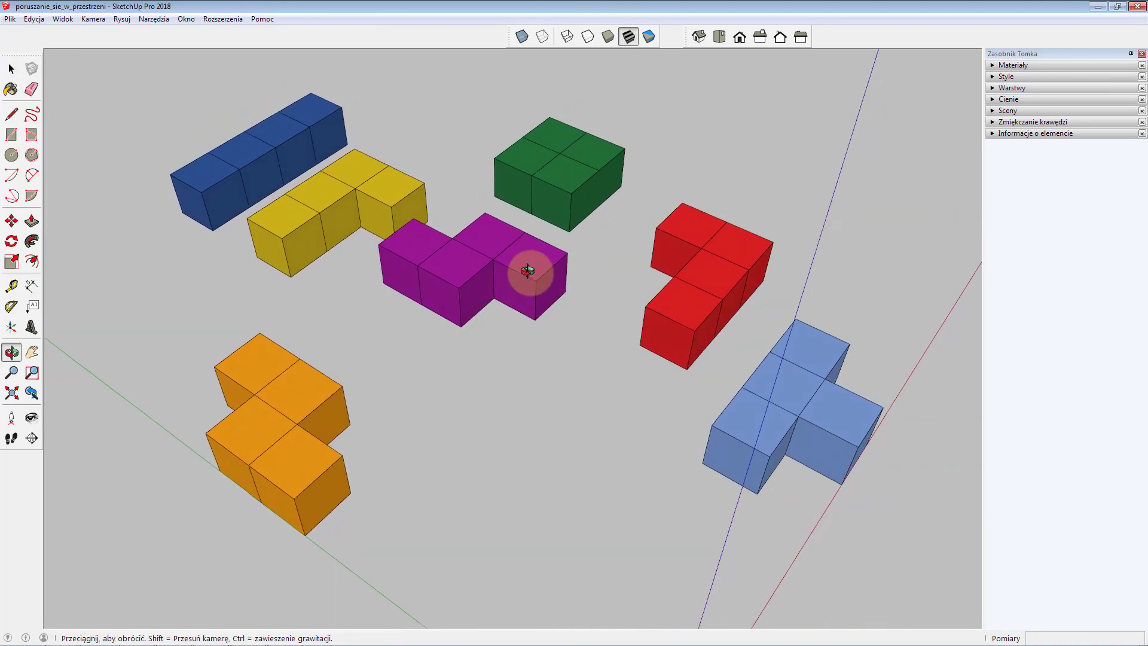
{"action": "scroll", "coordinate": [523, 280], "scroll_direction": "up", "scroll_amount": 2}
{"action": "scroll", "coordinate": [396, 281], "scroll_direction": "down", "scroll_amount": 1}
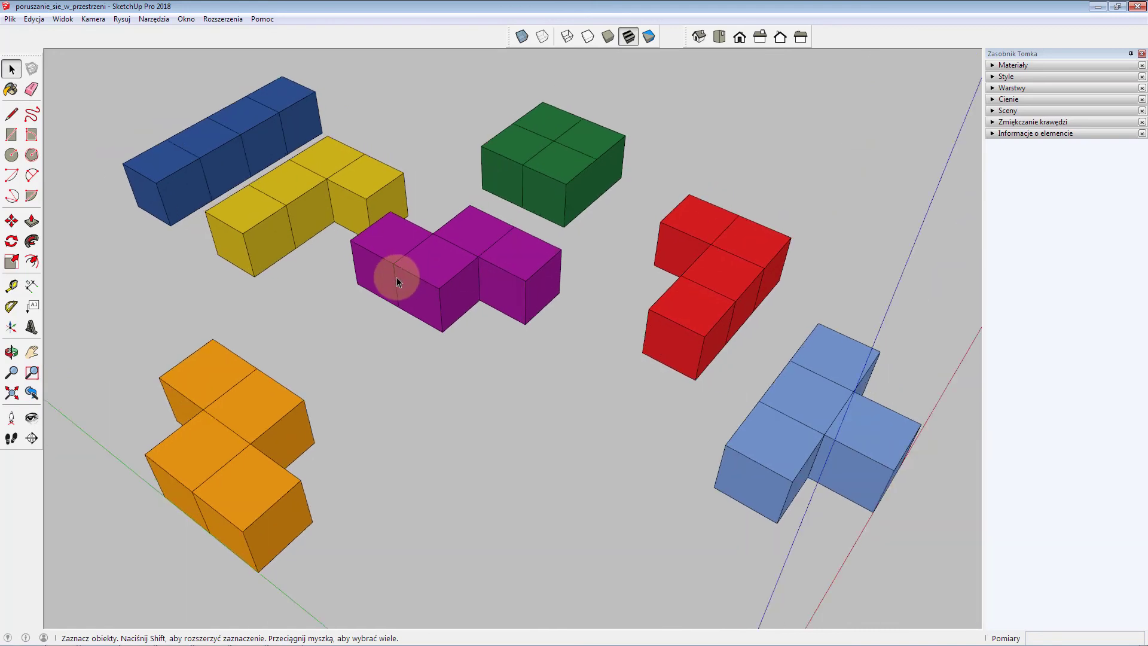